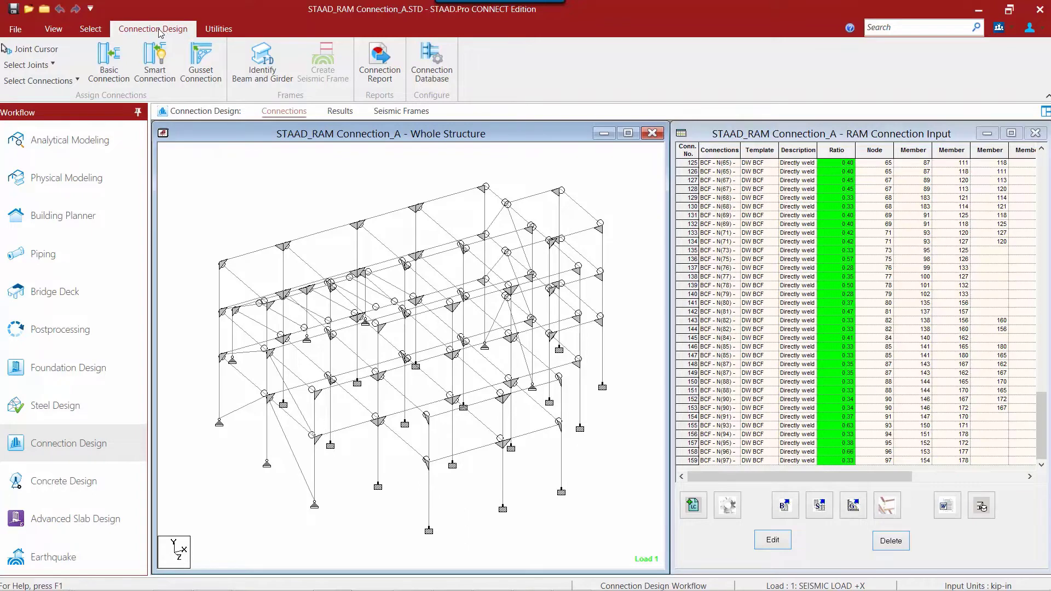
# Step: Select all beam-column web joints and set up a basic connection of type Shear End Plate BCW for them
pyautogui.click(41, 69)
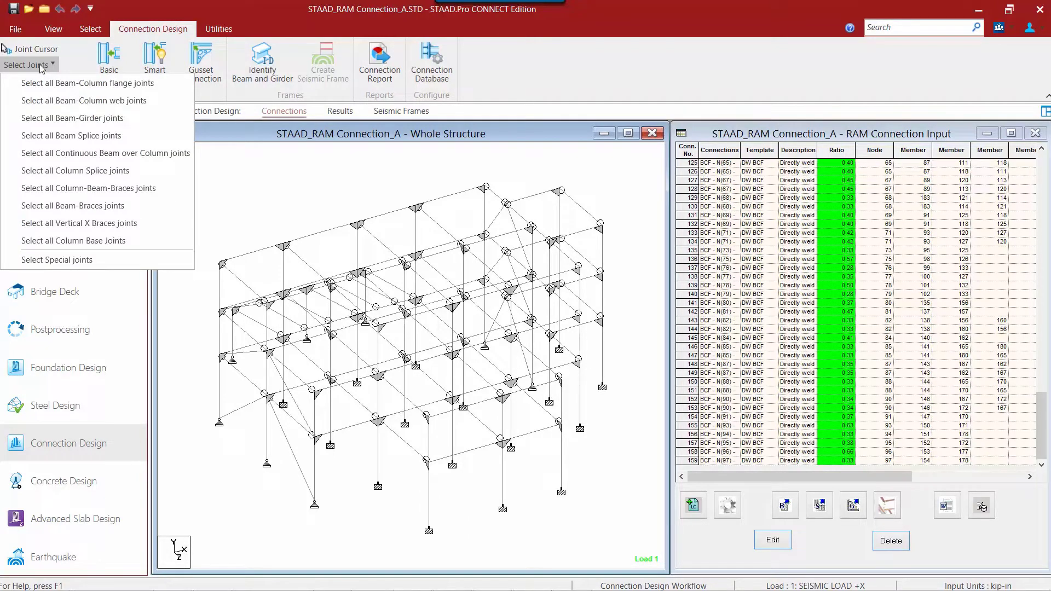
pyautogui.click(85, 101)
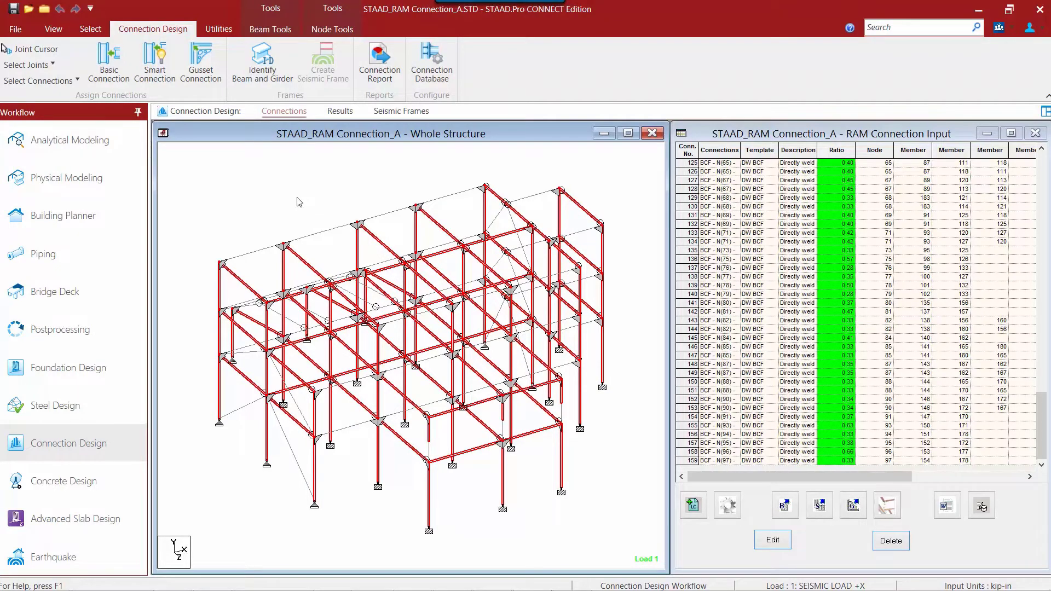
pyautogui.click(121, 78)
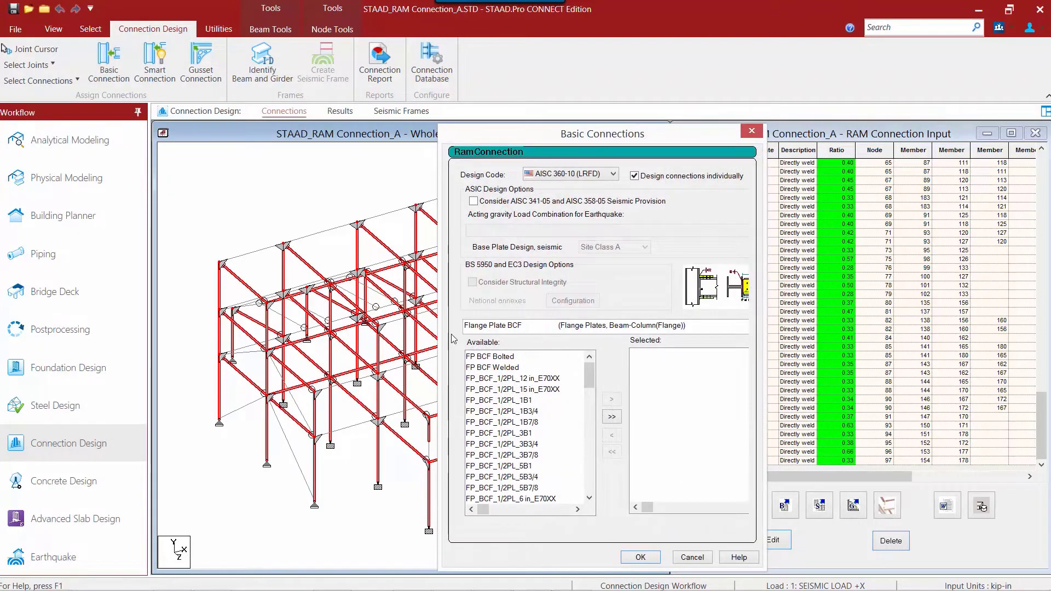
pyautogui.click(489, 330)
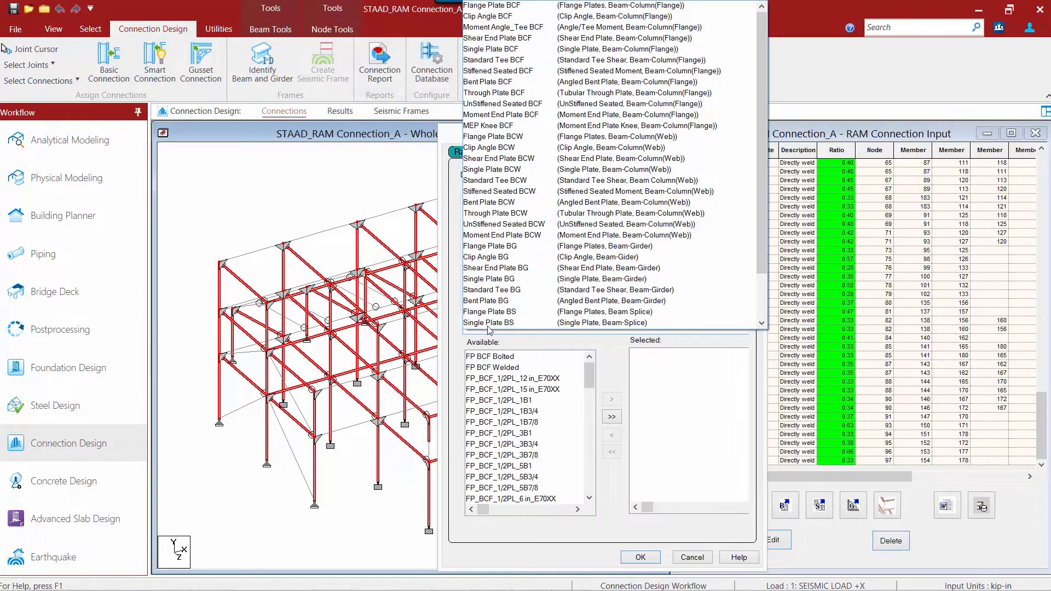
pyautogui.click(488, 160)
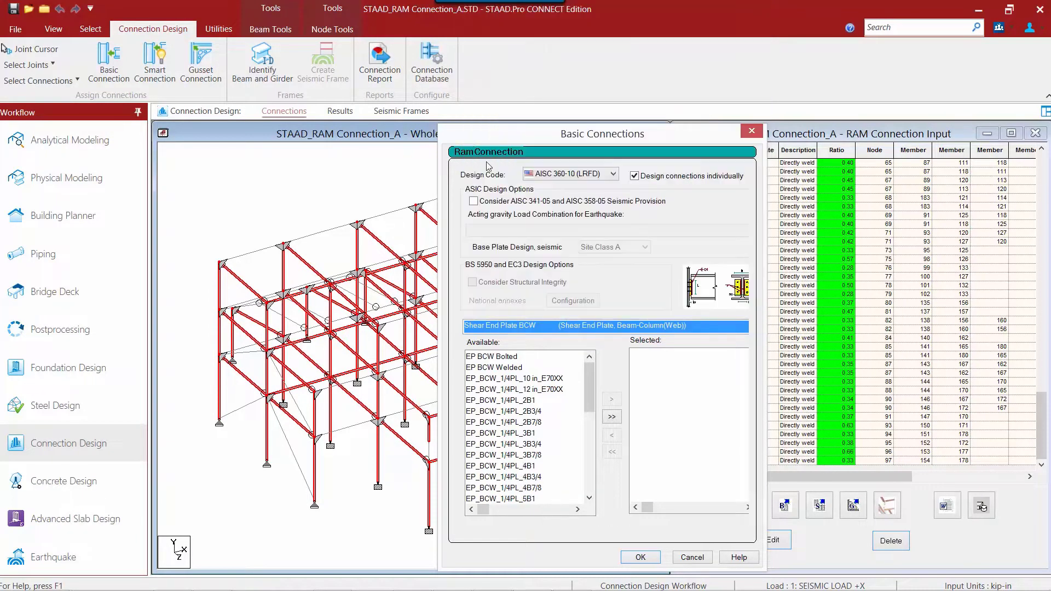
# Step: Mark the four EP_BCW_1/4PL end-plate templates with 3/4 bolts: 2B3/4, 3B3/4, 4B3/4 and 5B3/4
pyautogui.click(525, 411)
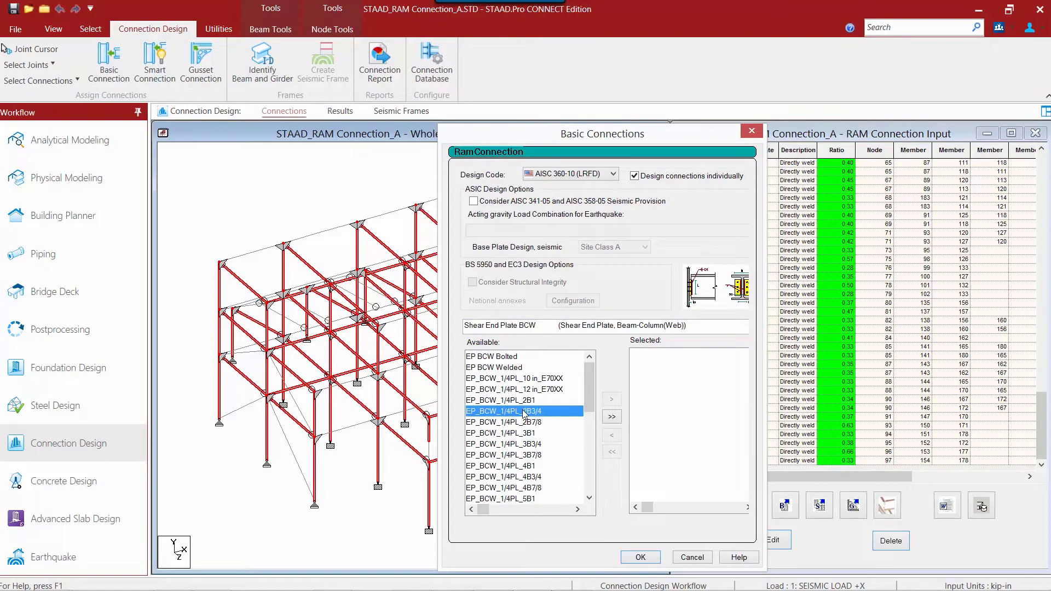
pyautogui.keyDown('ctrl'); pyautogui.click(522, 444); pyautogui.keyUp('ctrl')
pyautogui.keyDown('ctrl'); pyautogui.click(526, 477); pyautogui.keyUp('ctrl')
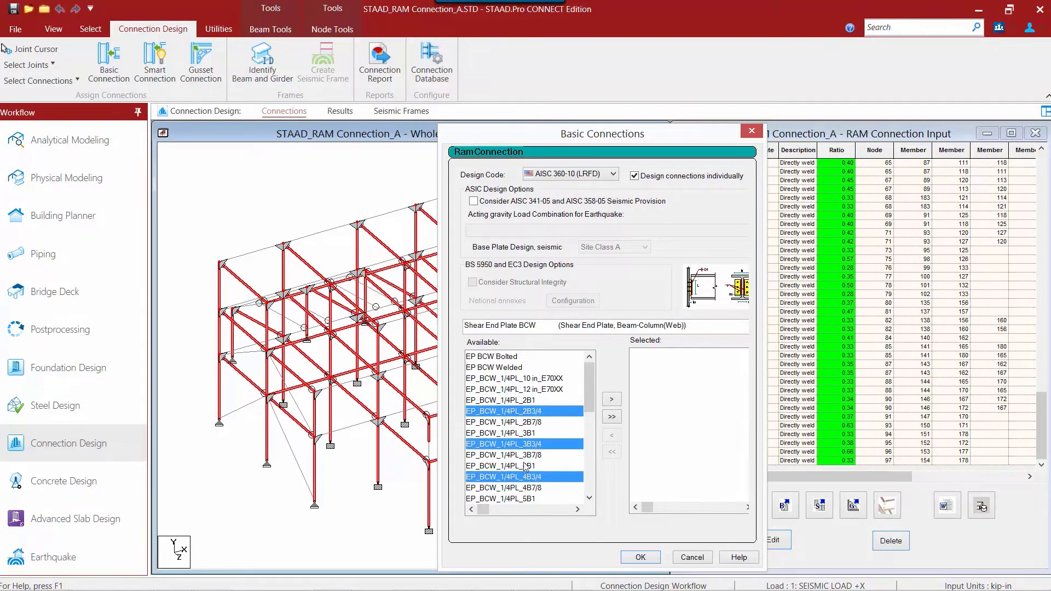
pyautogui.scroll(-1, 526, 468)
pyautogui.click(524, 480)
pyautogui.scroll(-3, 524, 470)
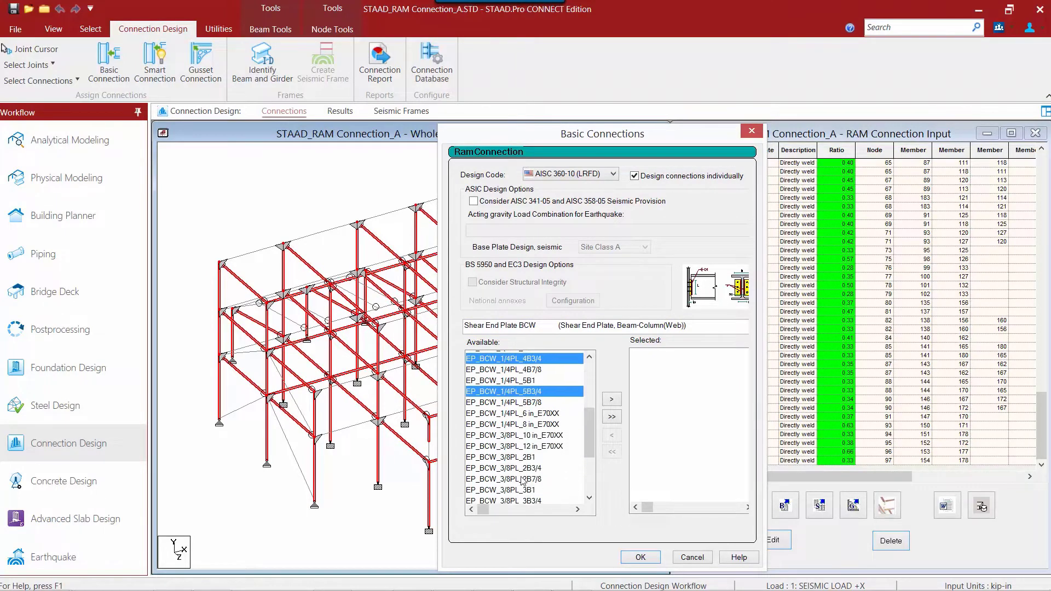
# Step: Add EP_BCW_3/8PL templates 2B3/4, 3B3/4, 4B3/4 and 5B3/4 to the marked ones and assign all eight to the selected joints
pyautogui.keyDown('ctrl'); pyautogui.click(523, 455); pyautogui.keyUp('ctrl')
pyautogui.keyDown('ctrl'); pyautogui.click(522, 488); pyautogui.keyUp('ctrl')
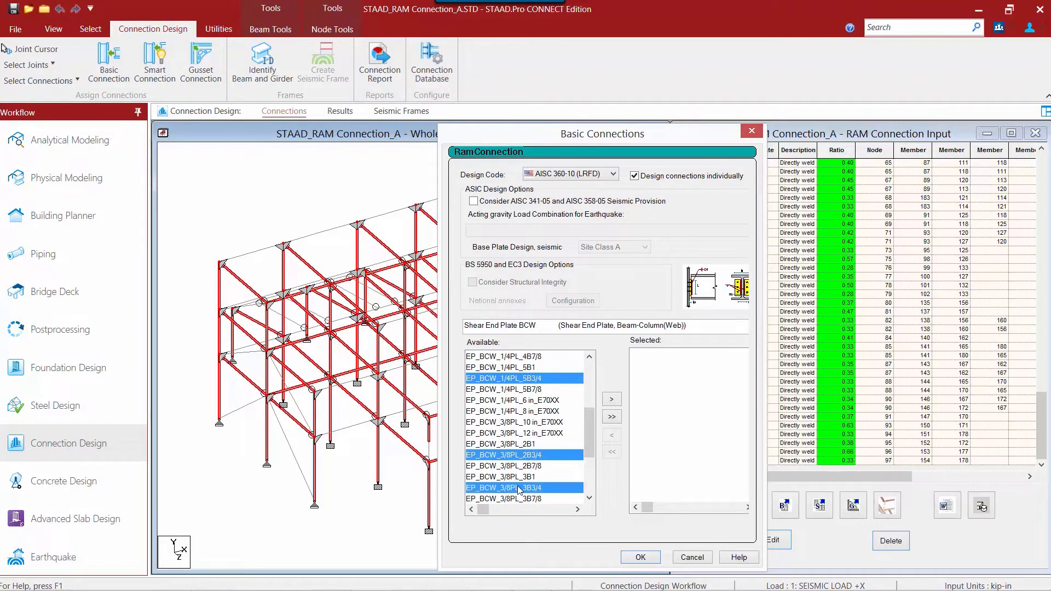
pyautogui.scroll(-1, 525, 489)
pyautogui.keyDown('ctrl'); pyautogui.click(524, 488); pyautogui.keyUp('ctrl')
pyautogui.scroll(-1, 525, 488)
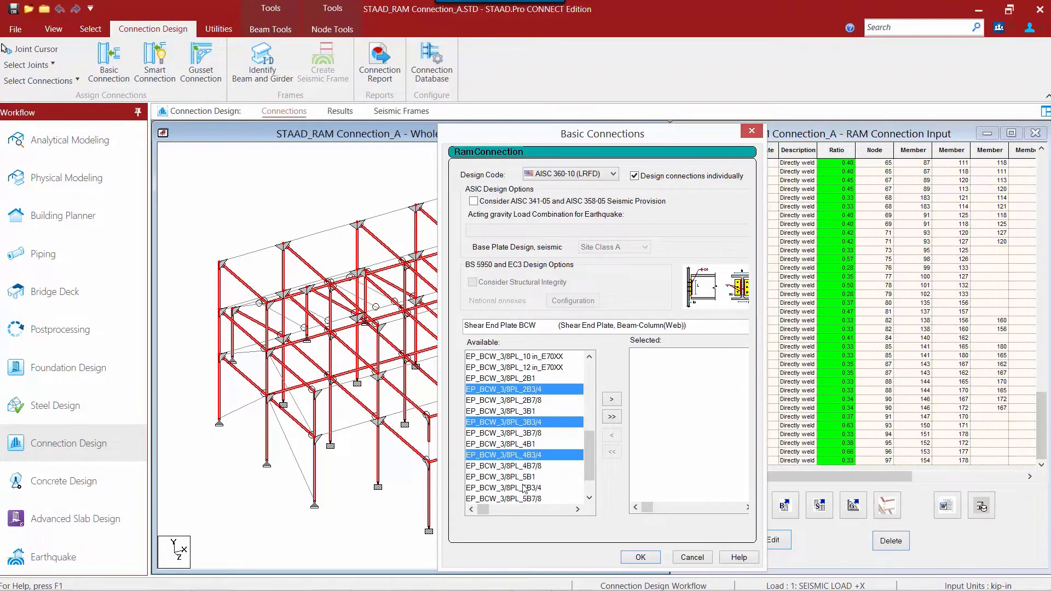
pyautogui.keyDown('ctrl'); pyautogui.click(524, 488); pyautogui.keyUp('ctrl')
pyautogui.scroll(-1, 525, 488)
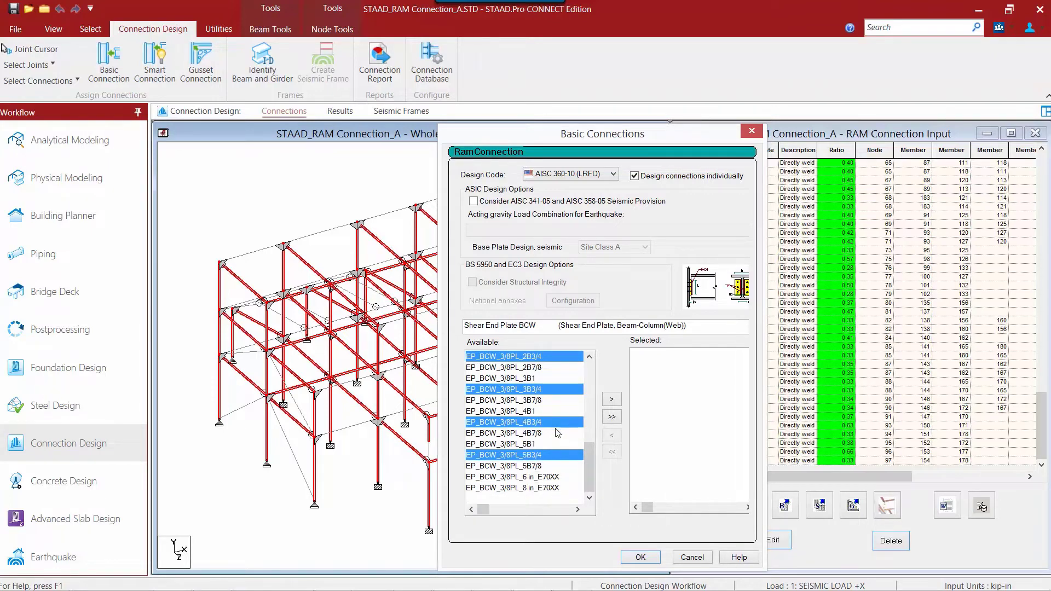
pyautogui.click(611, 399)
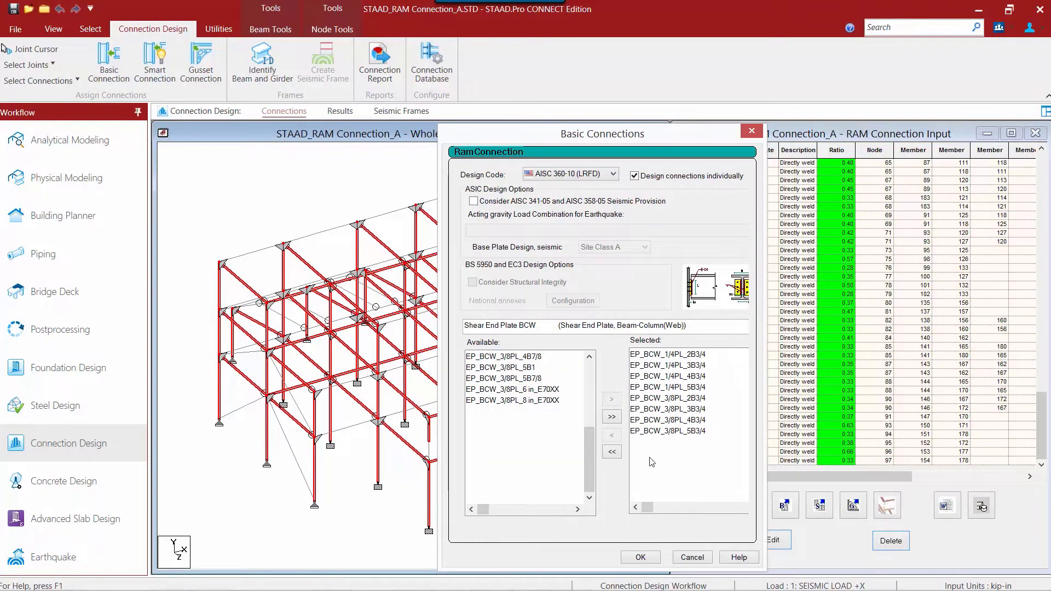
pyautogui.click(640, 558)
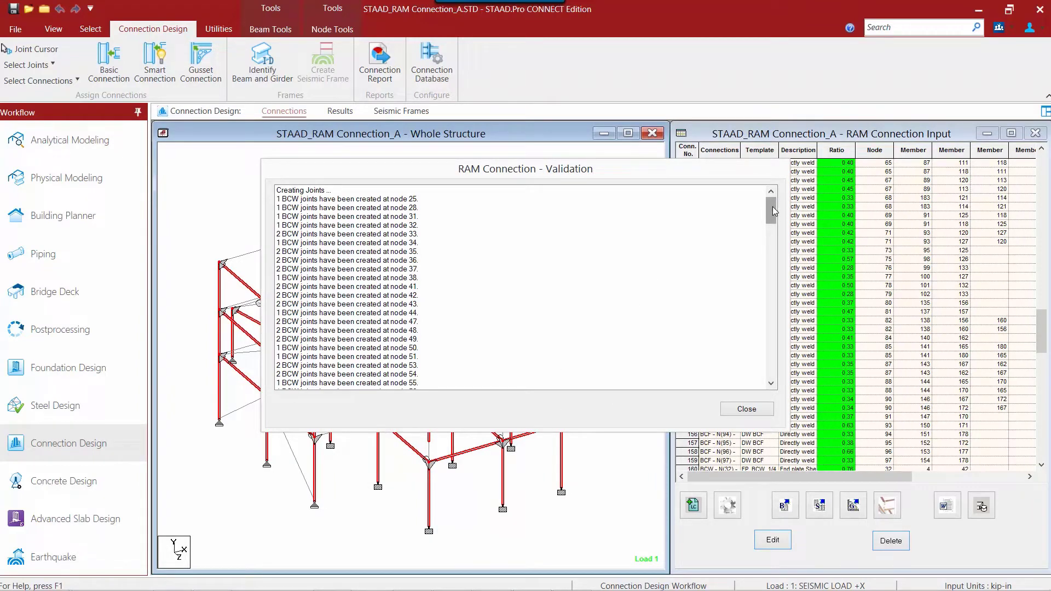
# Step: Read through the RAM Connection validation report for the created web joints and their design status, then close it
pyautogui.moveTo(773, 209); pyautogui.dragTo(769, 283)
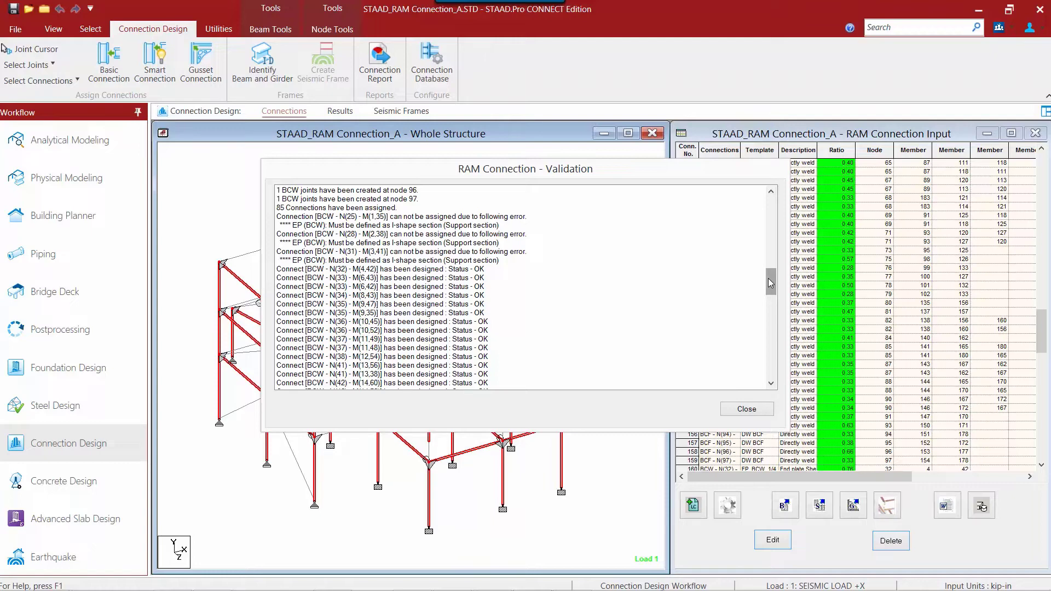
pyautogui.moveTo(768, 280); pyautogui.dragTo(769, 289)
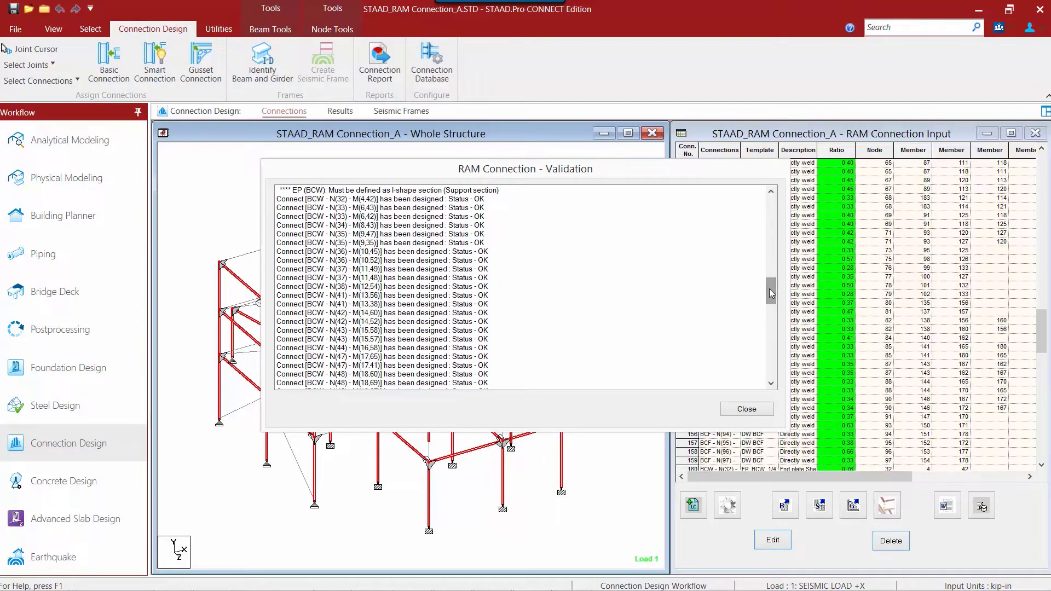
pyautogui.moveTo(771, 293); pyautogui.dragTo(772, 370)
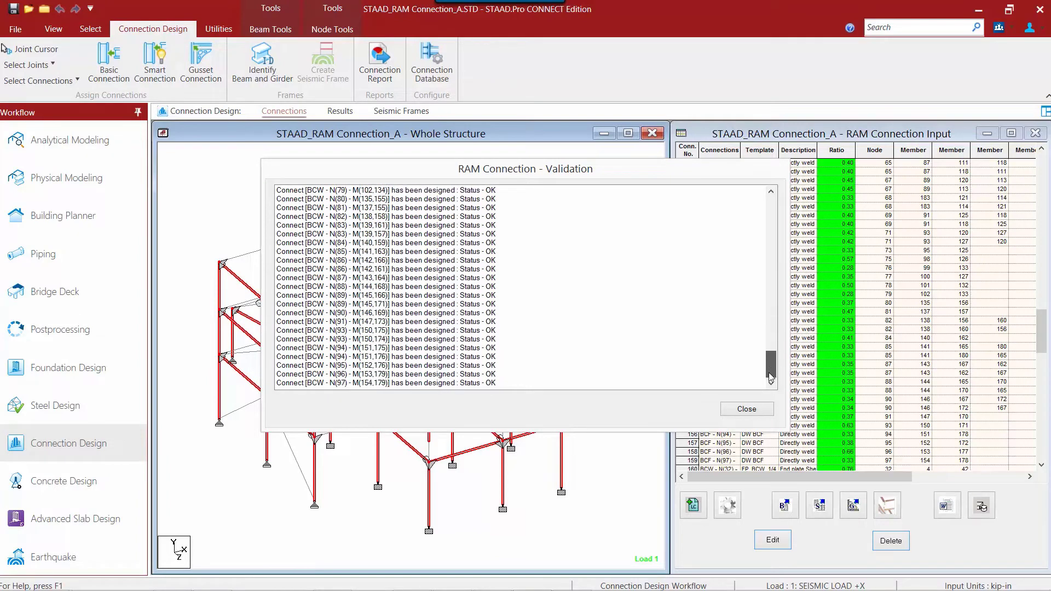
pyautogui.click(746, 410)
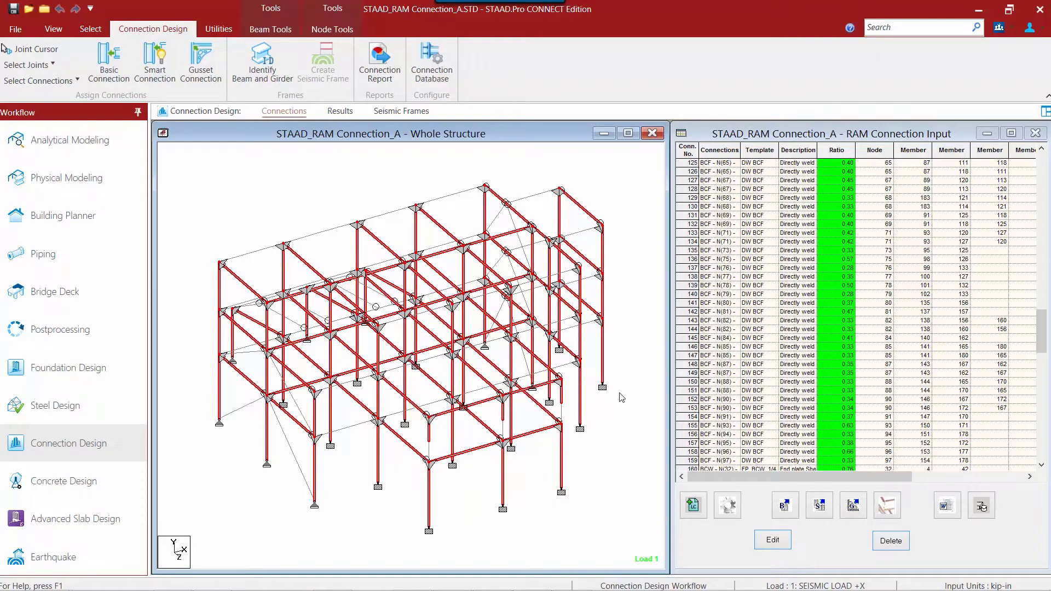
# Step: Open end-plate connection 227 at node 83 from the connection table and inspect its 3D model and DXF drawing
pyautogui.click(1043, 344)
pyautogui.moveTo(1042, 344); pyautogui.dragTo(1043, 455)
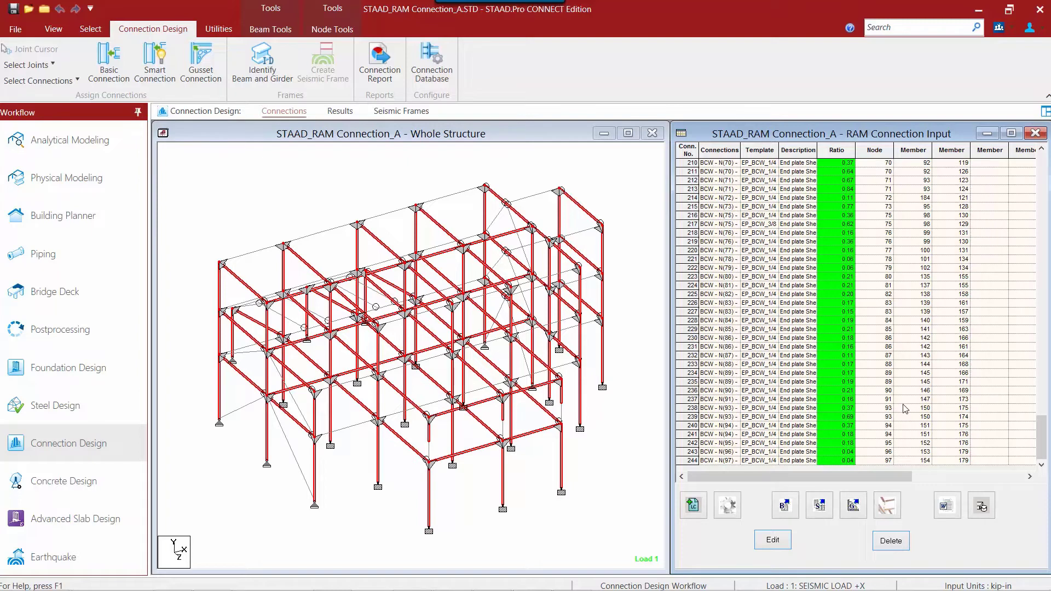
pyautogui.doubleClick(690, 312)
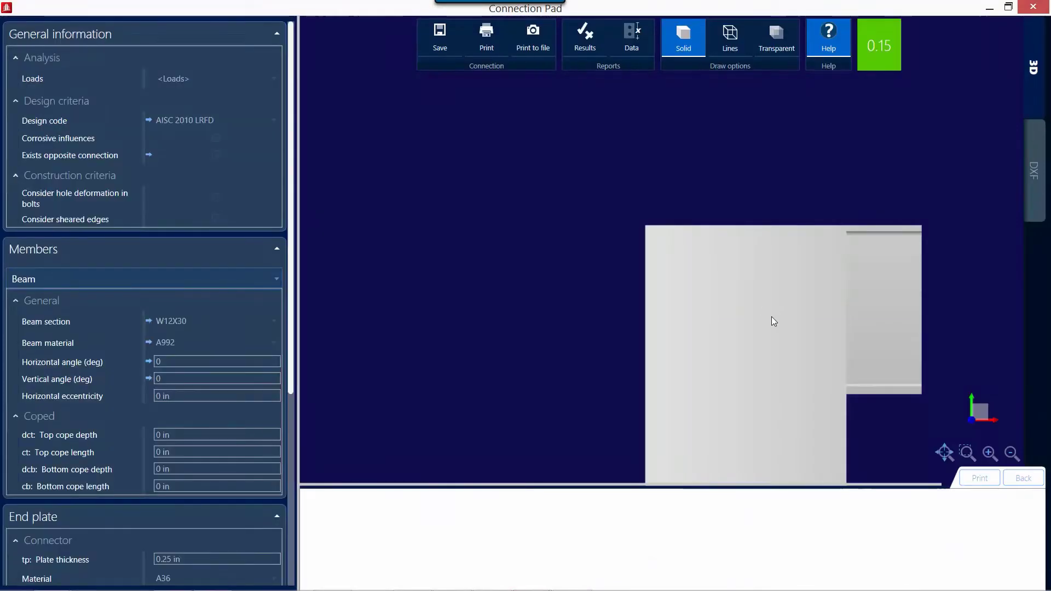
pyautogui.moveTo(769, 319); pyautogui.dragTo(625, 352)
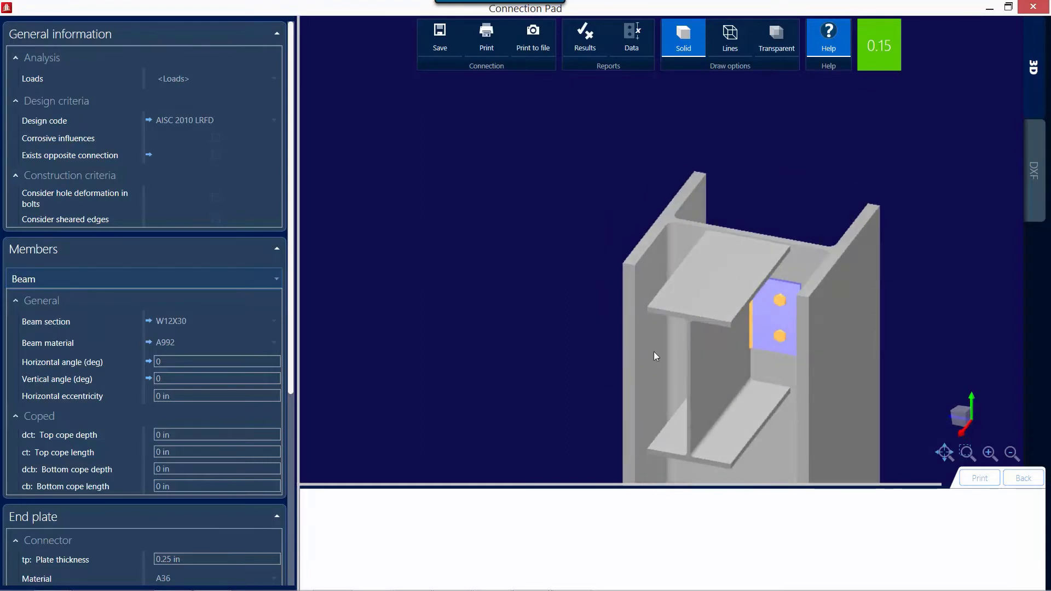
pyautogui.click(1033, 197)
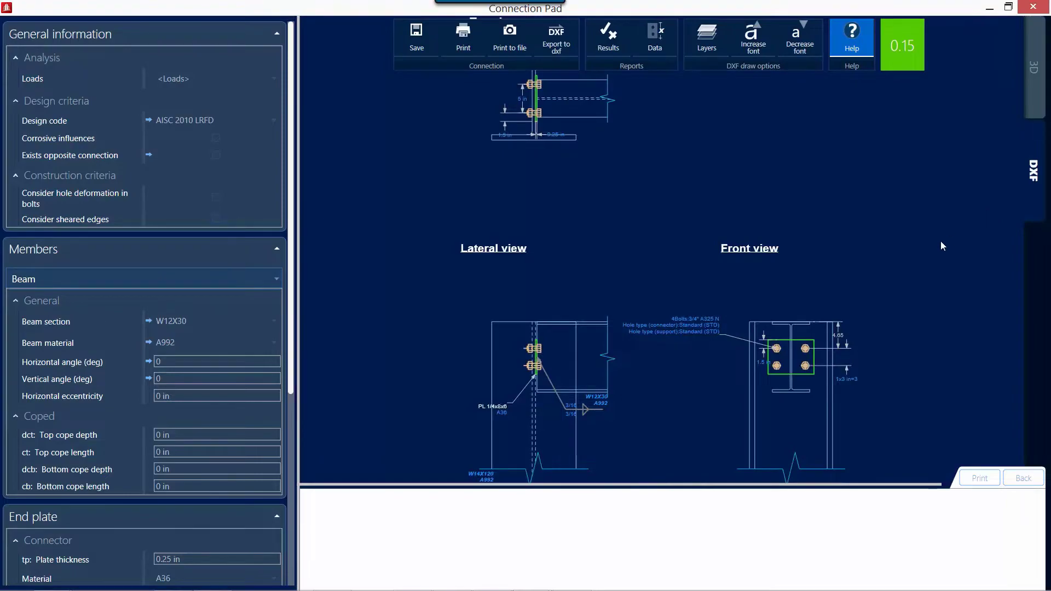
pyautogui.click(1034, 7)
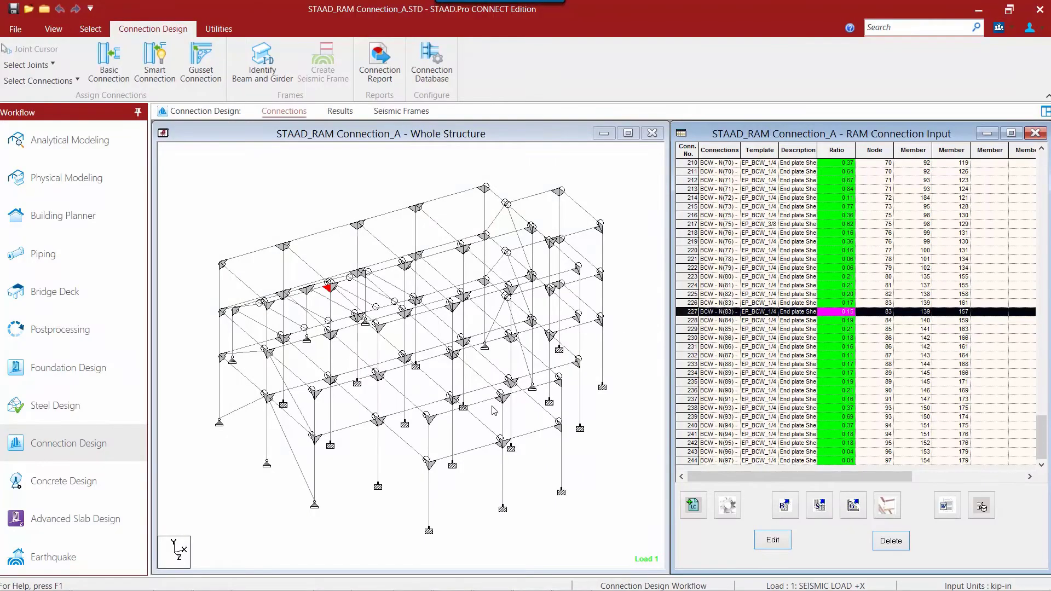
# Step: Select the three columns of the low end bay and the three beams that frame into their tops
pyautogui.click(177, 270)
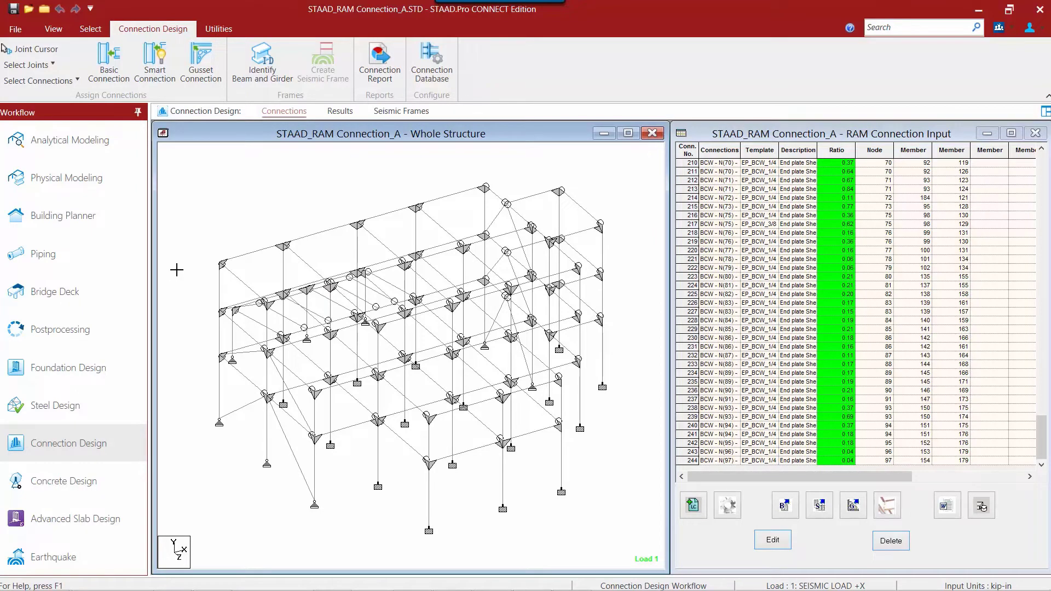
pyautogui.press('Right')
pyautogui.press('Right')
pyautogui.press('Right')
pyautogui.press('Right')
pyautogui.press('Right')
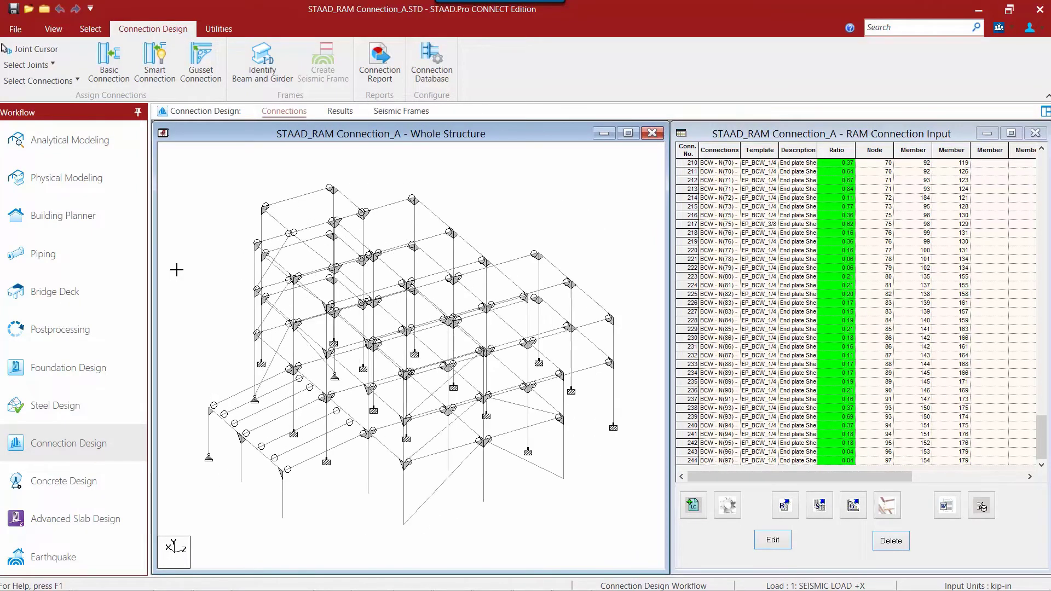
pyautogui.click(213, 449)
pyautogui.keyDown('ctrl'); pyautogui.click(255, 467); pyautogui.keyUp('ctrl')
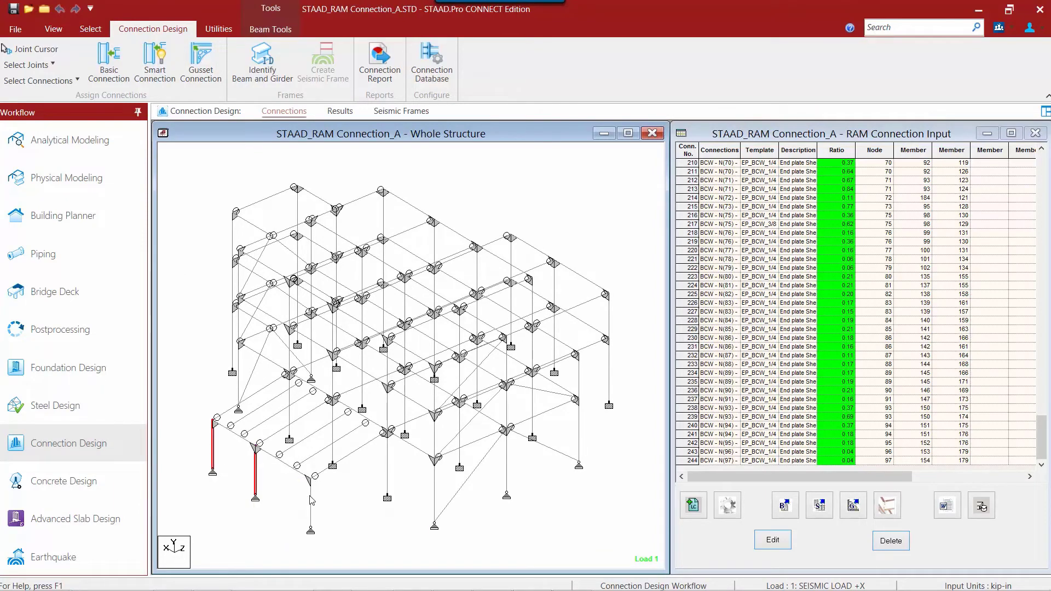
pyautogui.keyDown('ctrl'); pyautogui.click(311, 501); pyautogui.keyUp('ctrl')
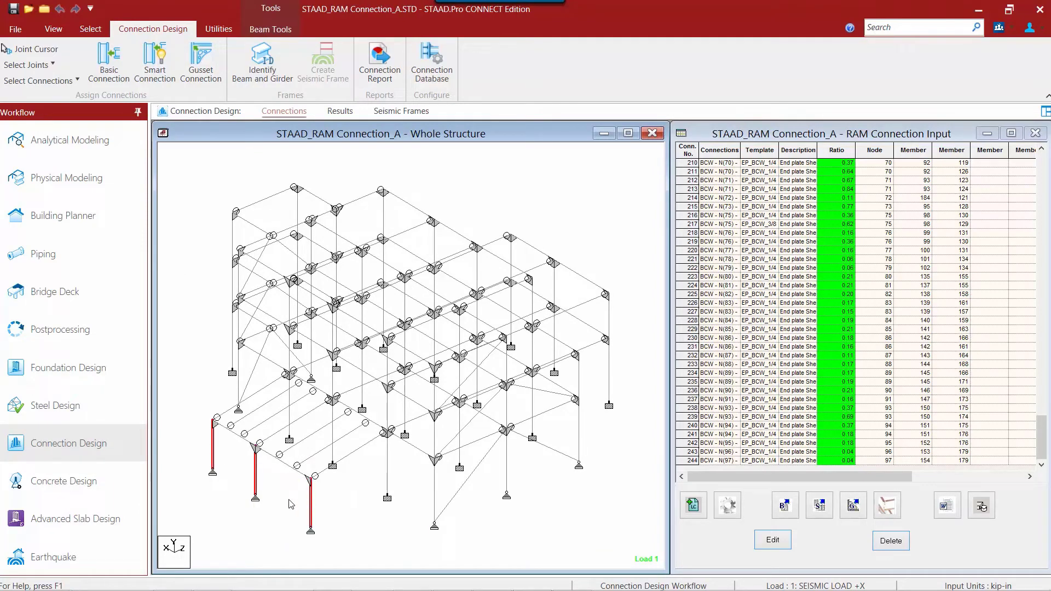
pyautogui.keyDown('ctrl'); pyautogui.click(350, 456); pyautogui.keyUp('ctrl')
pyautogui.keyDown('ctrl'); pyautogui.click(301, 420); pyautogui.keyUp('ctrl')
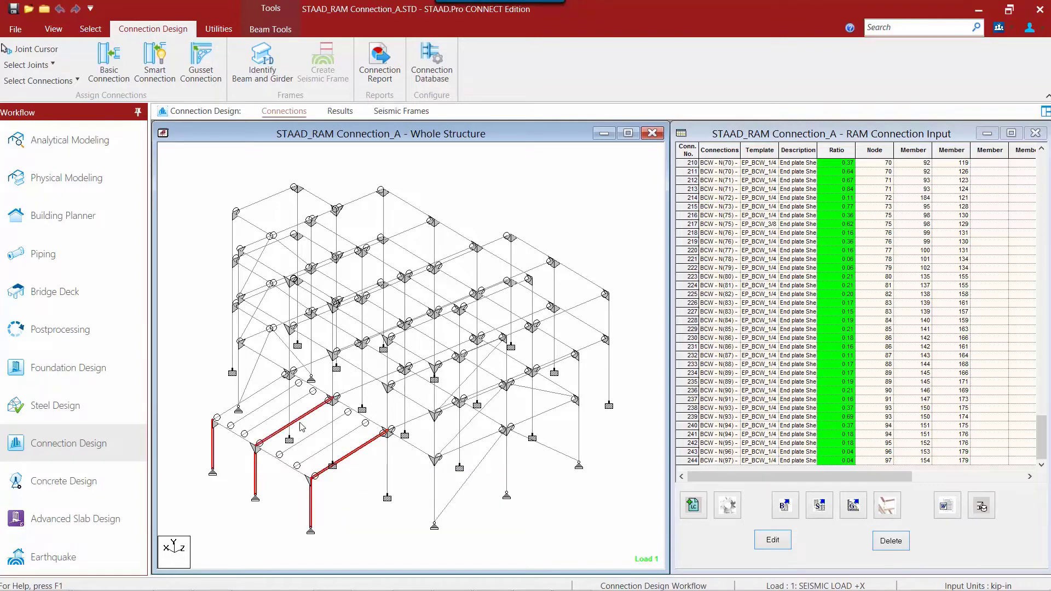
pyautogui.keyDown('ctrl'); pyautogui.click(253, 397); pyautogui.keyUp('ctrl')
# Step: Set up a basic connection of type Single Plate BCW for the selected columns and beams
pyautogui.click(103, 57)
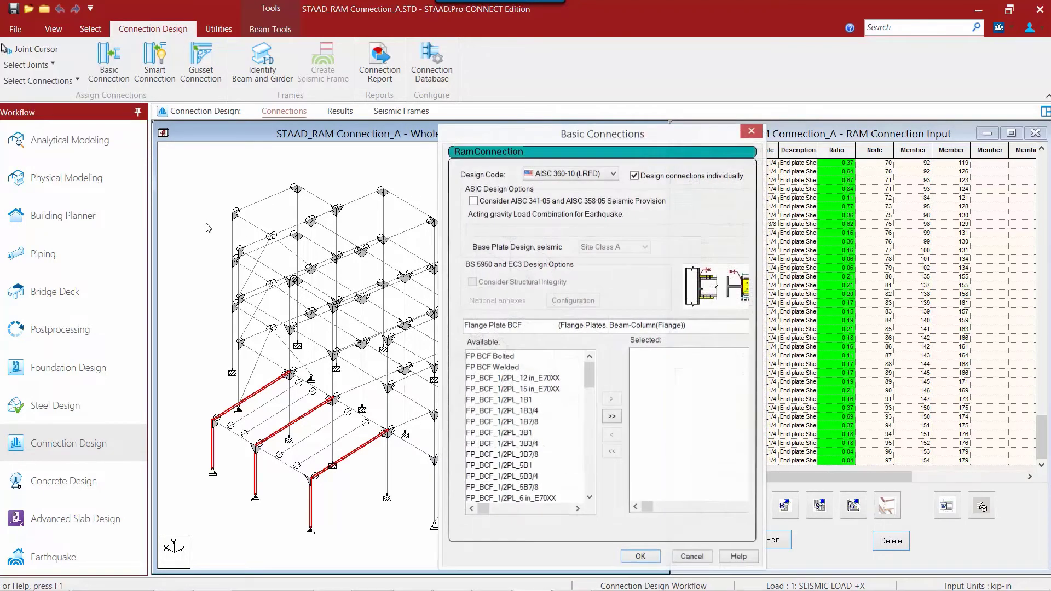
pyautogui.click(502, 326)
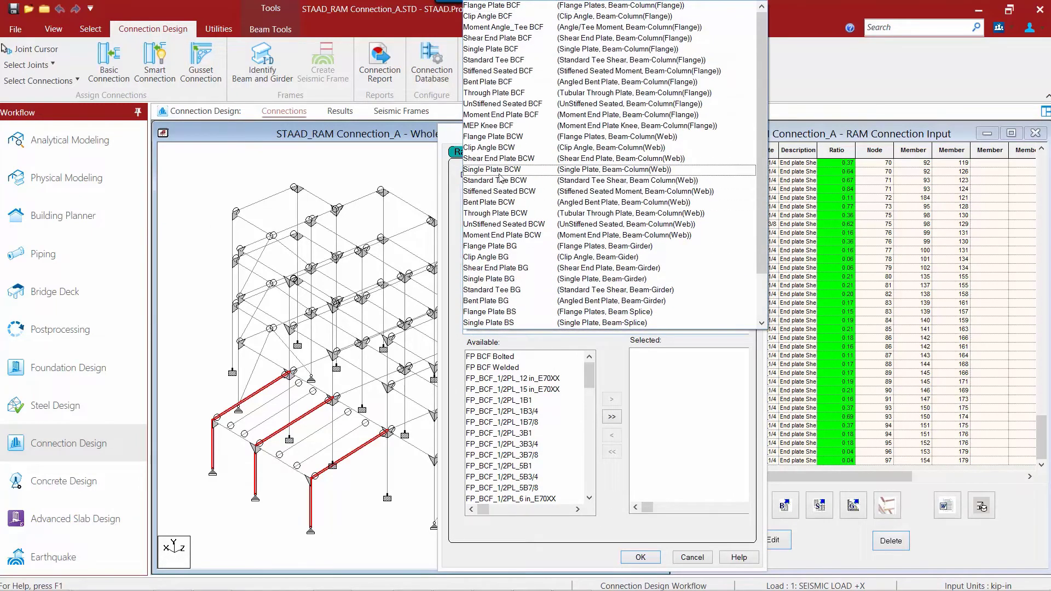
pyautogui.click(499, 170)
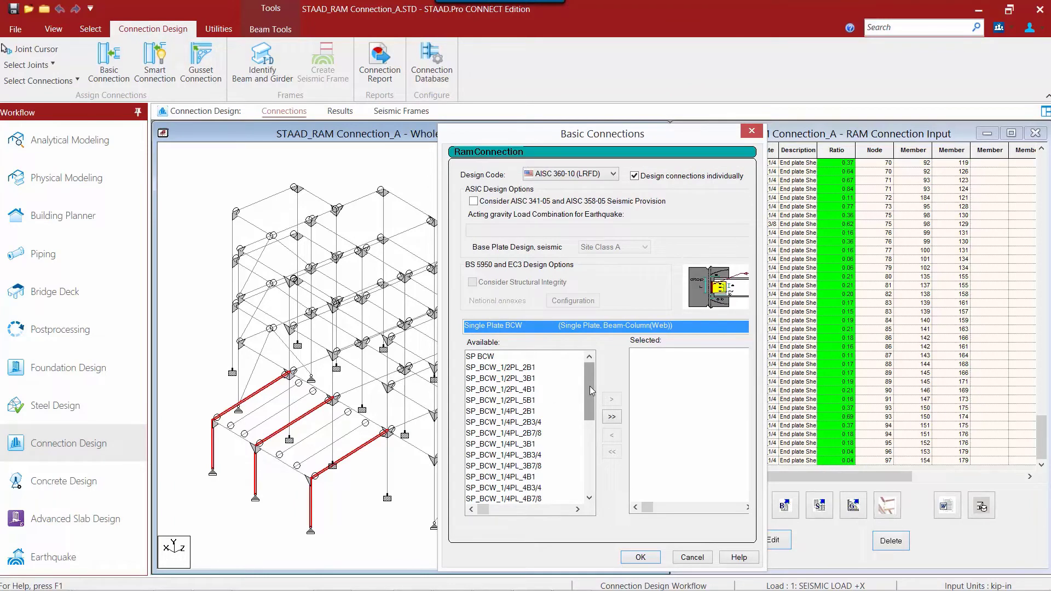
# Step: Mark the four SP_BCW_1/4PL single-plate templates with 3/4 bolts: 2B3/4, 3B3/4, 4B3/4 and 5B3/4
pyautogui.click(529, 423)
pyautogui.keyDown('ctrl'); pyautogui.click(522, 455); pyautogui.keyUp('ctrl')
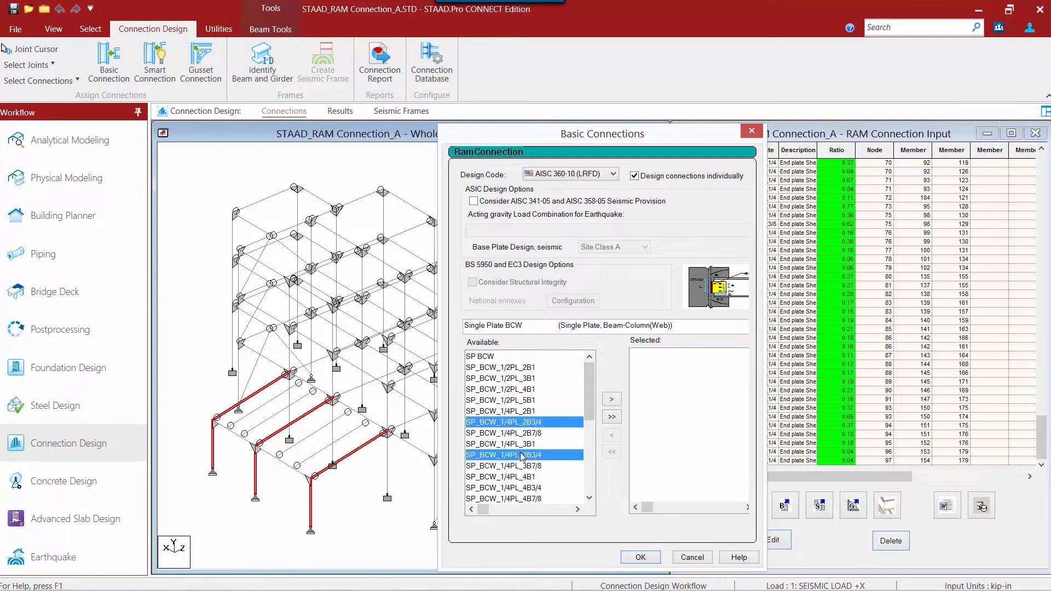
pyautogui.scroll(-1, 528, 459)
pyautogui.keyDown('ctrl'); pyautogui.click(539, 457); pyautogui.keyUp('ctrl')
pyautogui.scroll(-1, 541, 465)
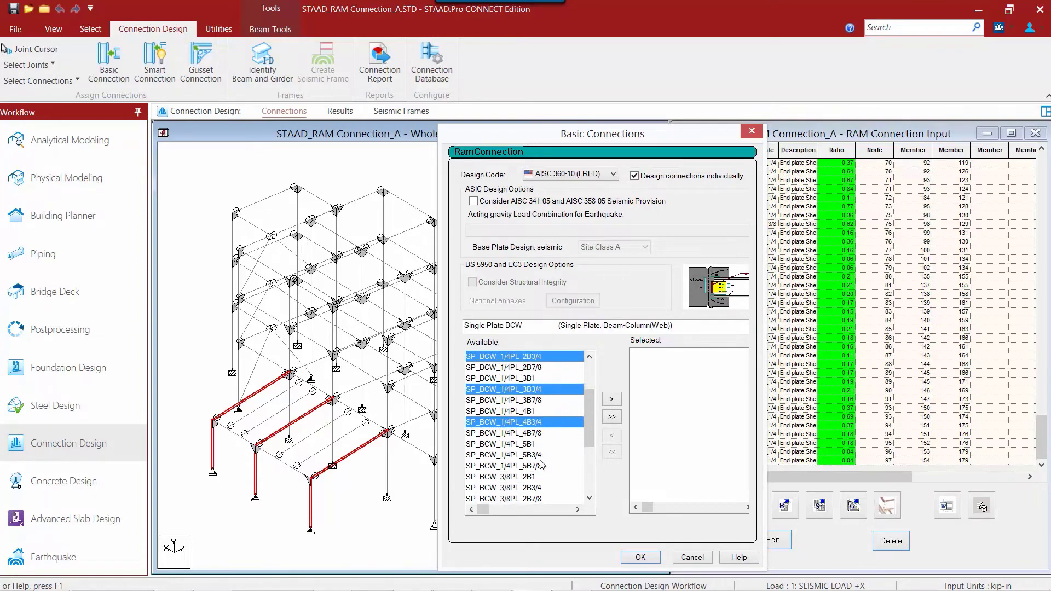
pyautogui.keyDown('ctrl'); pyautogui.click(536, 455); pyautogui.keyUp('ctrl')
# Step: Add the SP_BCW_3/8PL templates 2B3/4, 3B3/4, 4B3/4 and 5B3/4 to the marked single-plate templates
pyautogui.scroll(-1, 536, 459)
pyautogui.keyDown('ctrl'); pyautogui.click(537, 455); pyautogui.keyUp('ctrl')
pyautogui.scroll(-1, 537, 458)
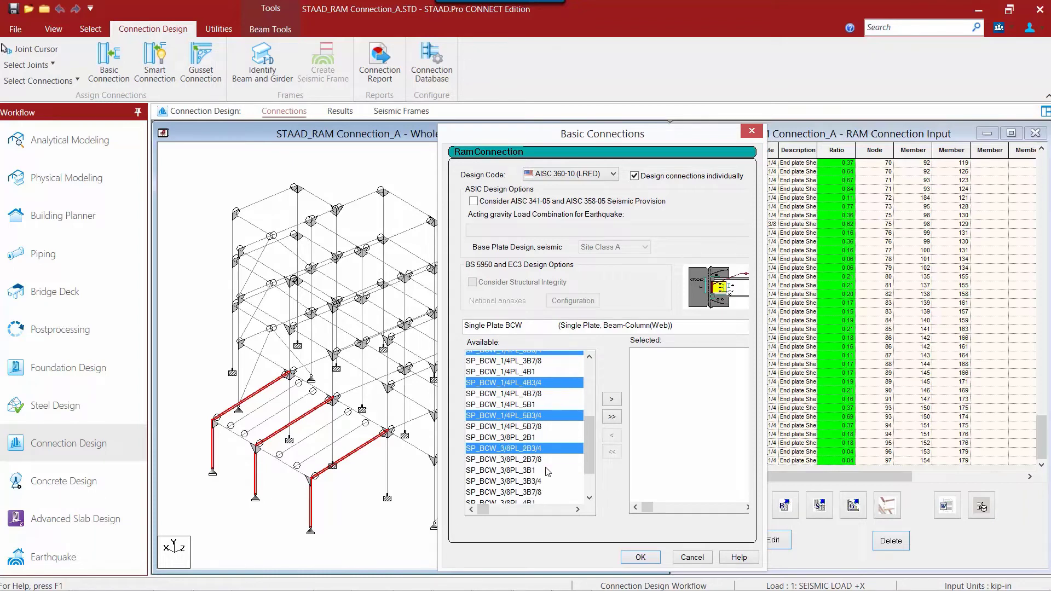
pyautogui.keyDown('ctrl'); pyautogui.click(537, 455); pyautogui.keyUp('ctrl')
pyautogui.keyDown('ctrl'); pyautogui.click(537, 488); pyautogui.keyUp('ctrl')
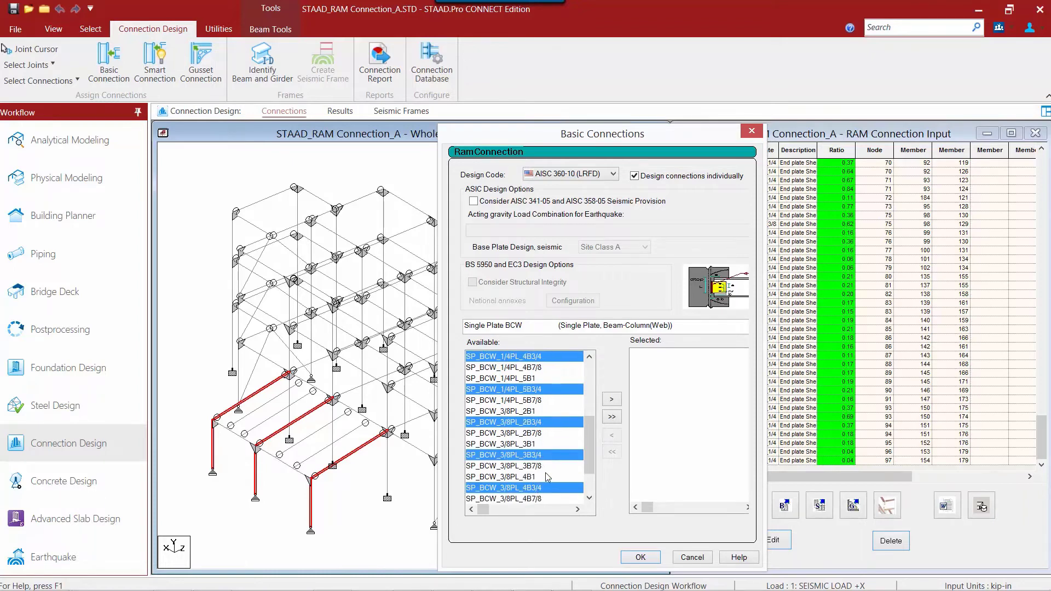
pyautogui.scroll(-1, 547, 477)
pyautogui.keyDown('ctrl'); pyautogui.click(539, 488); pyautogui.keyUp('ctrl')
pyautogui.scroll(-1, 545, 485)
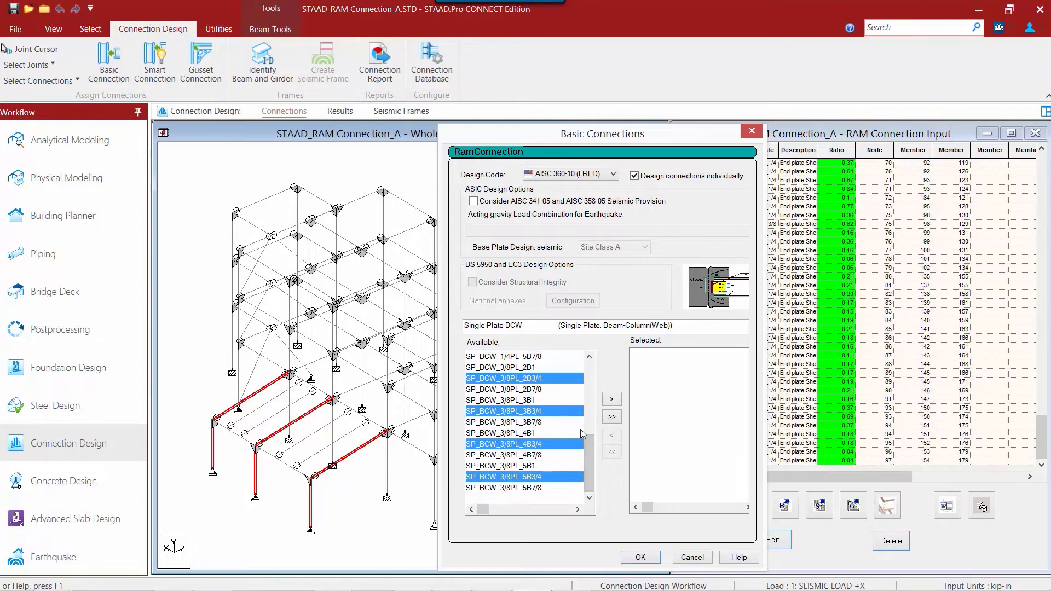
# Step: Move the marked single-plate templates to the selected list, assign and design the connections, and dismiss the validation report
pyautogui.click(611, 401)
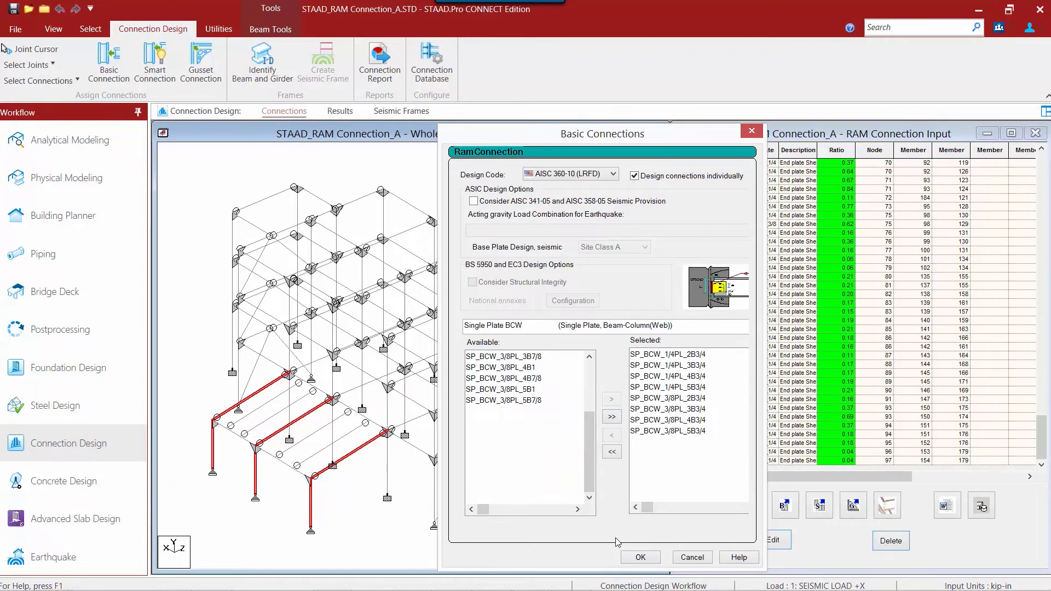
pyautogui.click(640, 556)
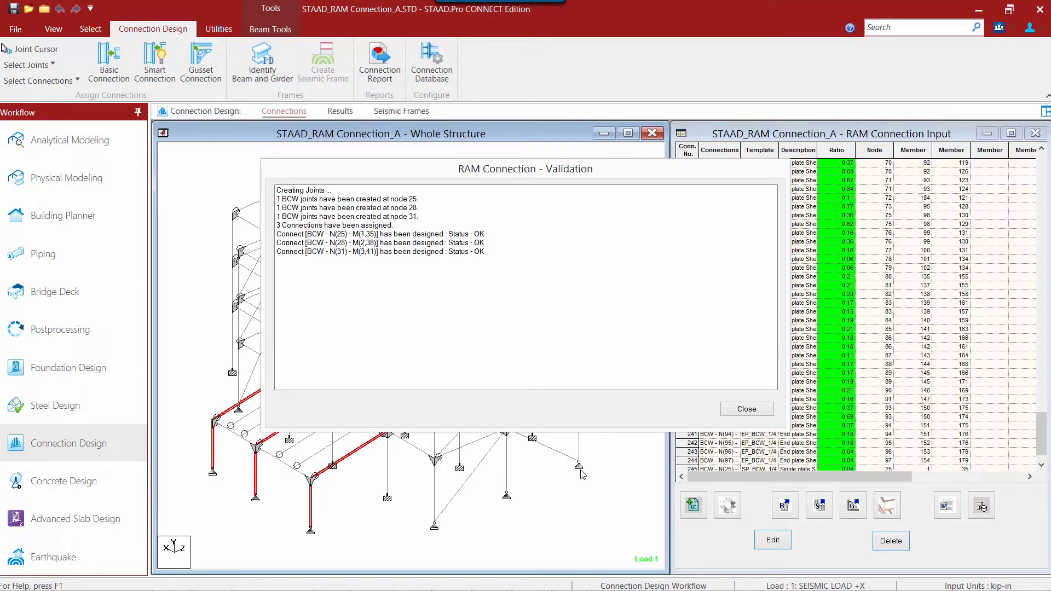
pyautogui.click(766, 411)
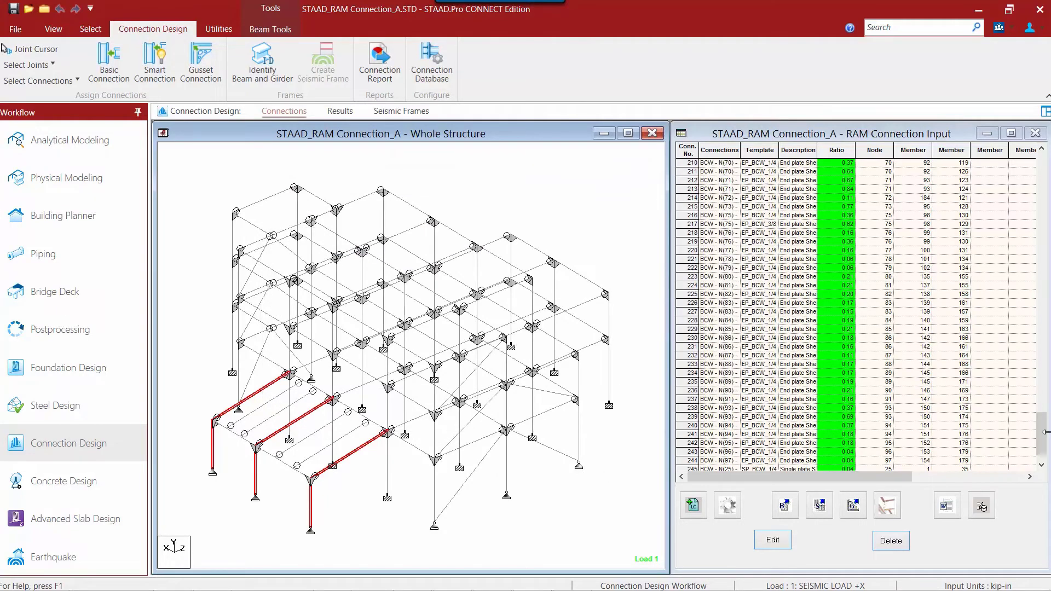
# Step: Inspect the single-plate connection at node 28 in the 3D Connection Pad from an angled view, and close it
pyautogui.moveTo(1041, 435); pyautogui.dragTo(1041, 464)
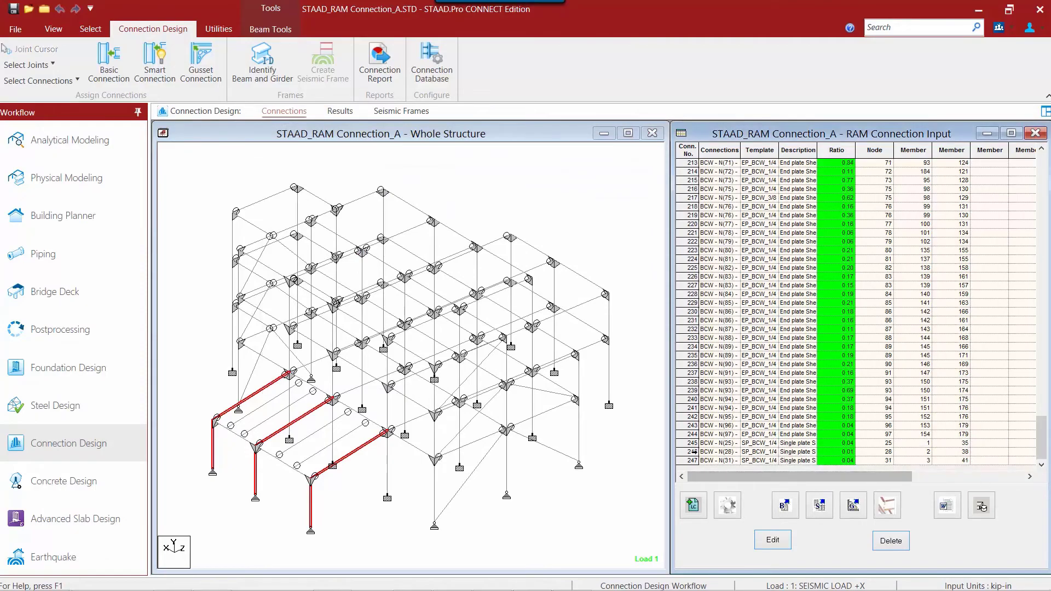
pyautogui.doubleClick(694, 452)
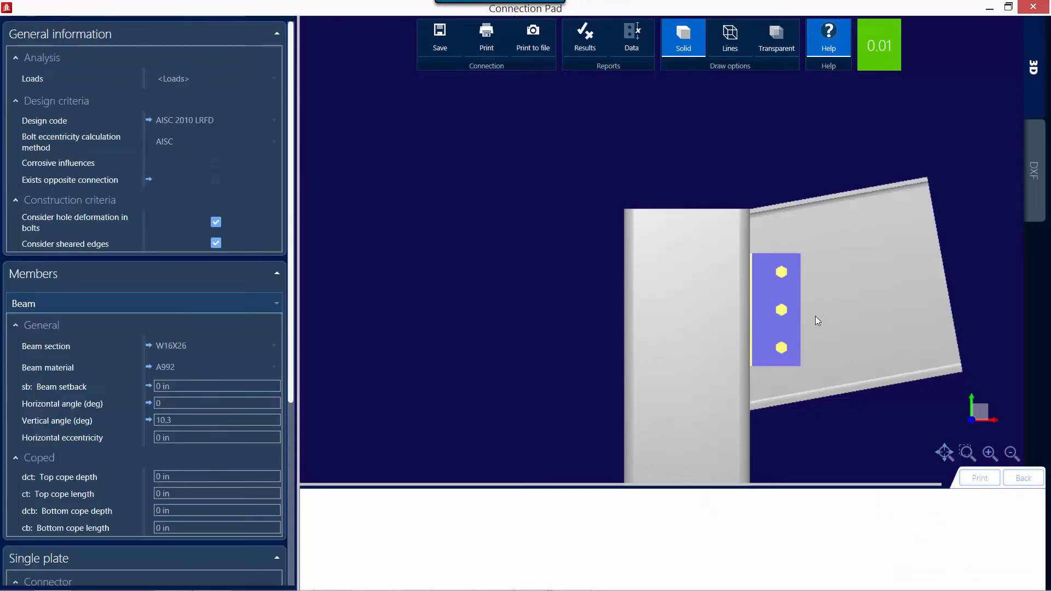
pyautogui.moveTo(819, 320); pyautogui.dragTo(751, 346)
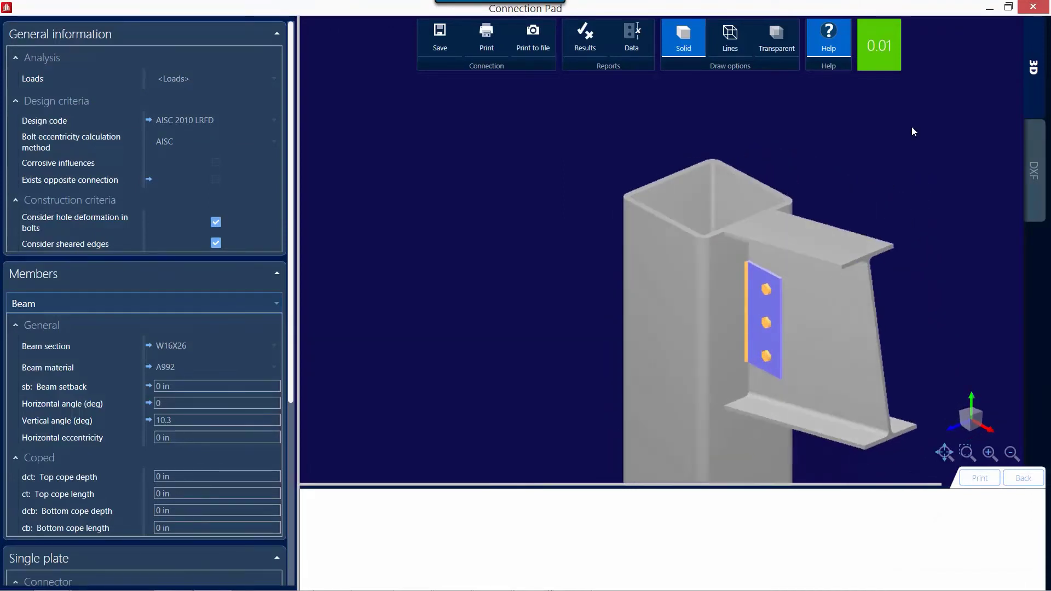
pyautogui.click(1026, 5)
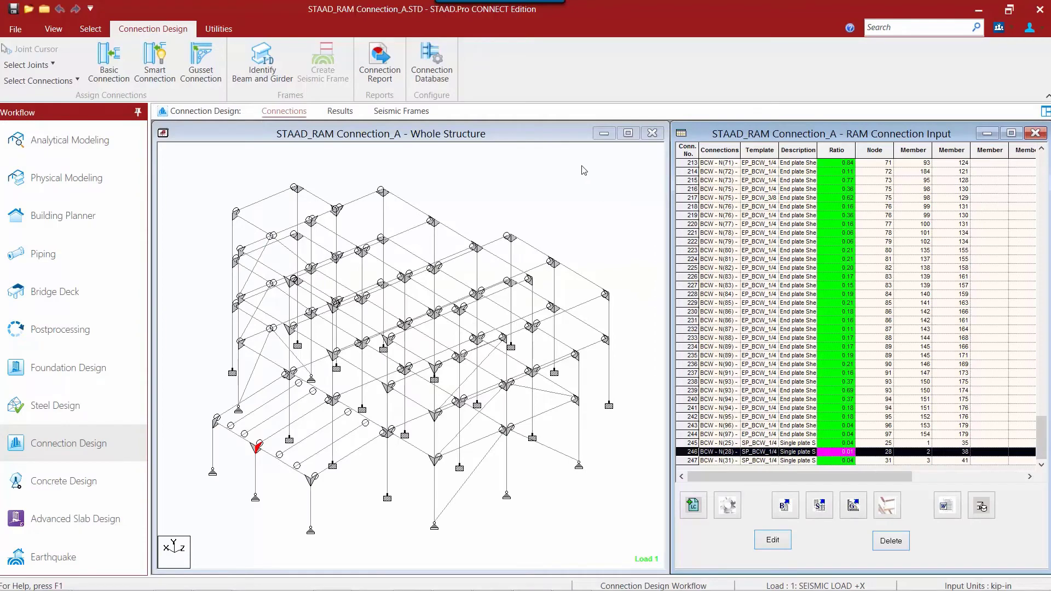